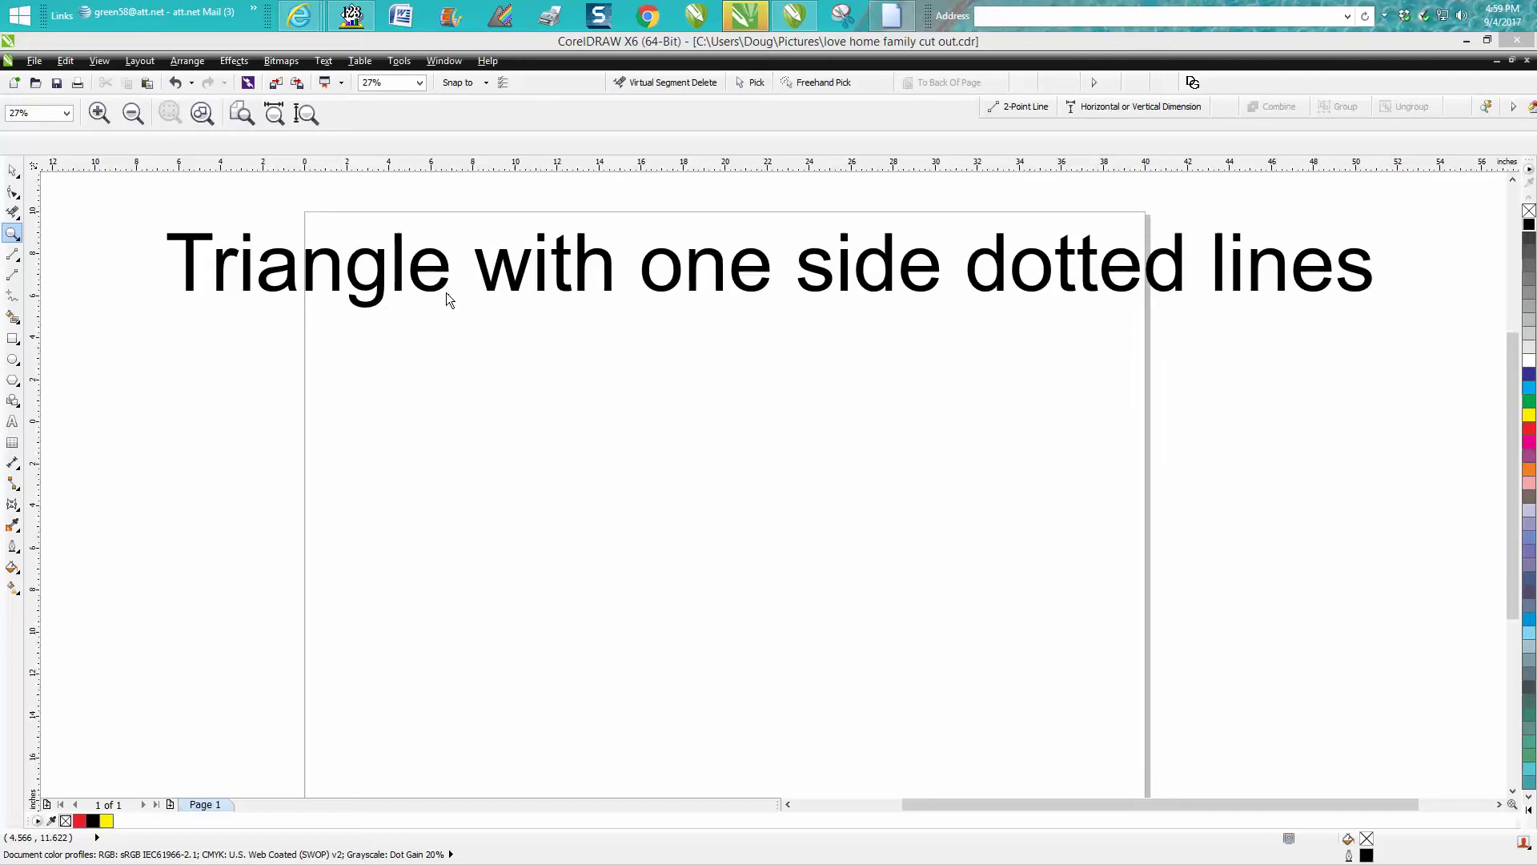
Step: Draw a three-sided polygon triangle on the page and convert it to curves
{"action": "left_click", "coordinate": [14, 382]}
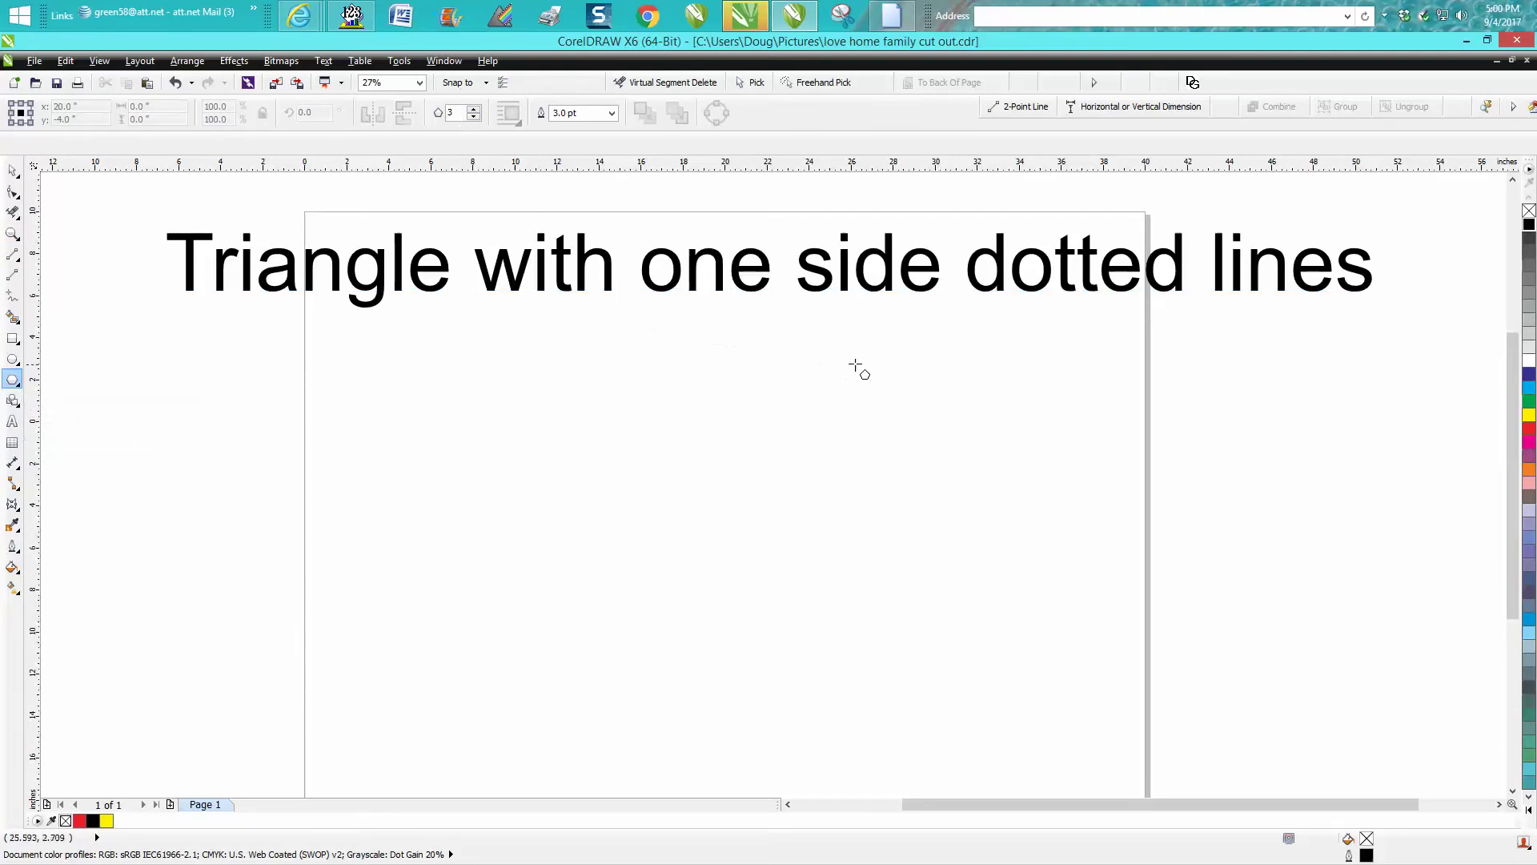
{"action": "left_click_drag", "start_coordinate": [842, 364], "coordinate": [665, 518]}
{"action": "left_click_drag", "start_coordinate": [695, 596], "coordinate": [662, 640]}
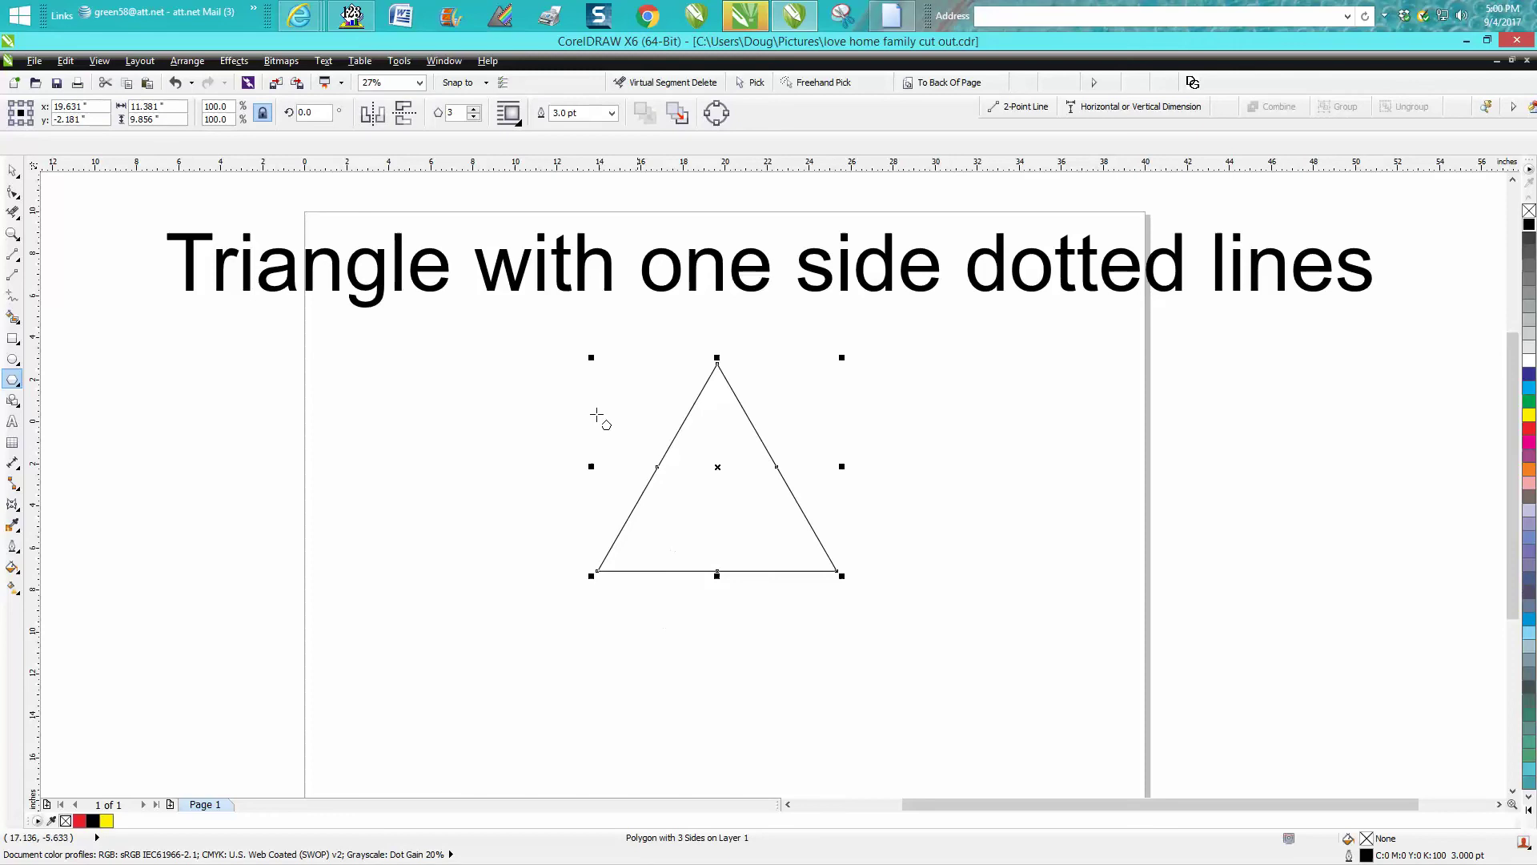
{"action": "left_click", "coordinate": [187, 61]}
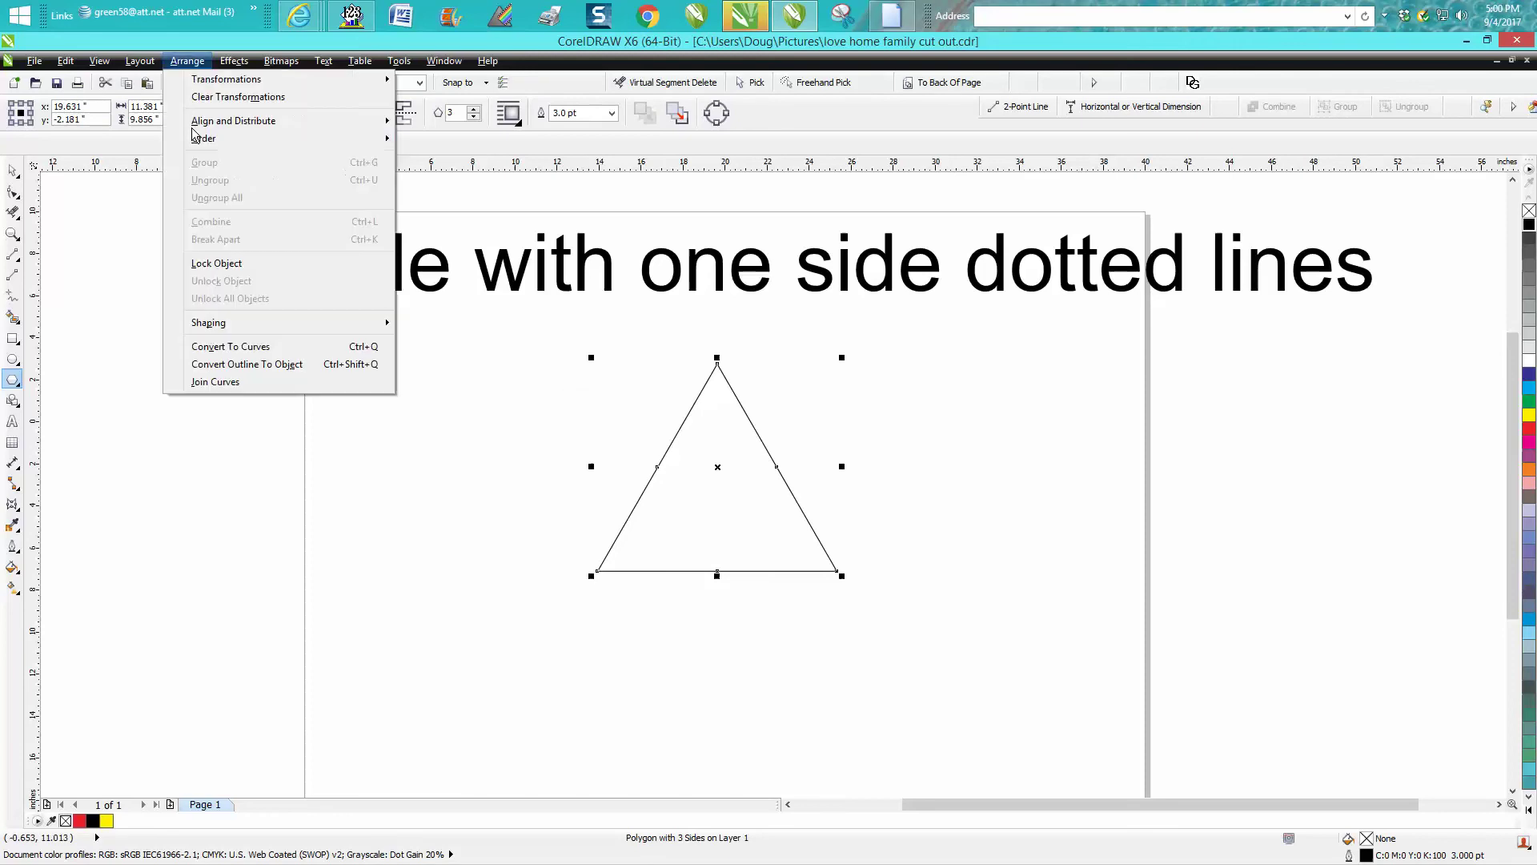
{"action": "left_click", "coordinate": [245, 351]}
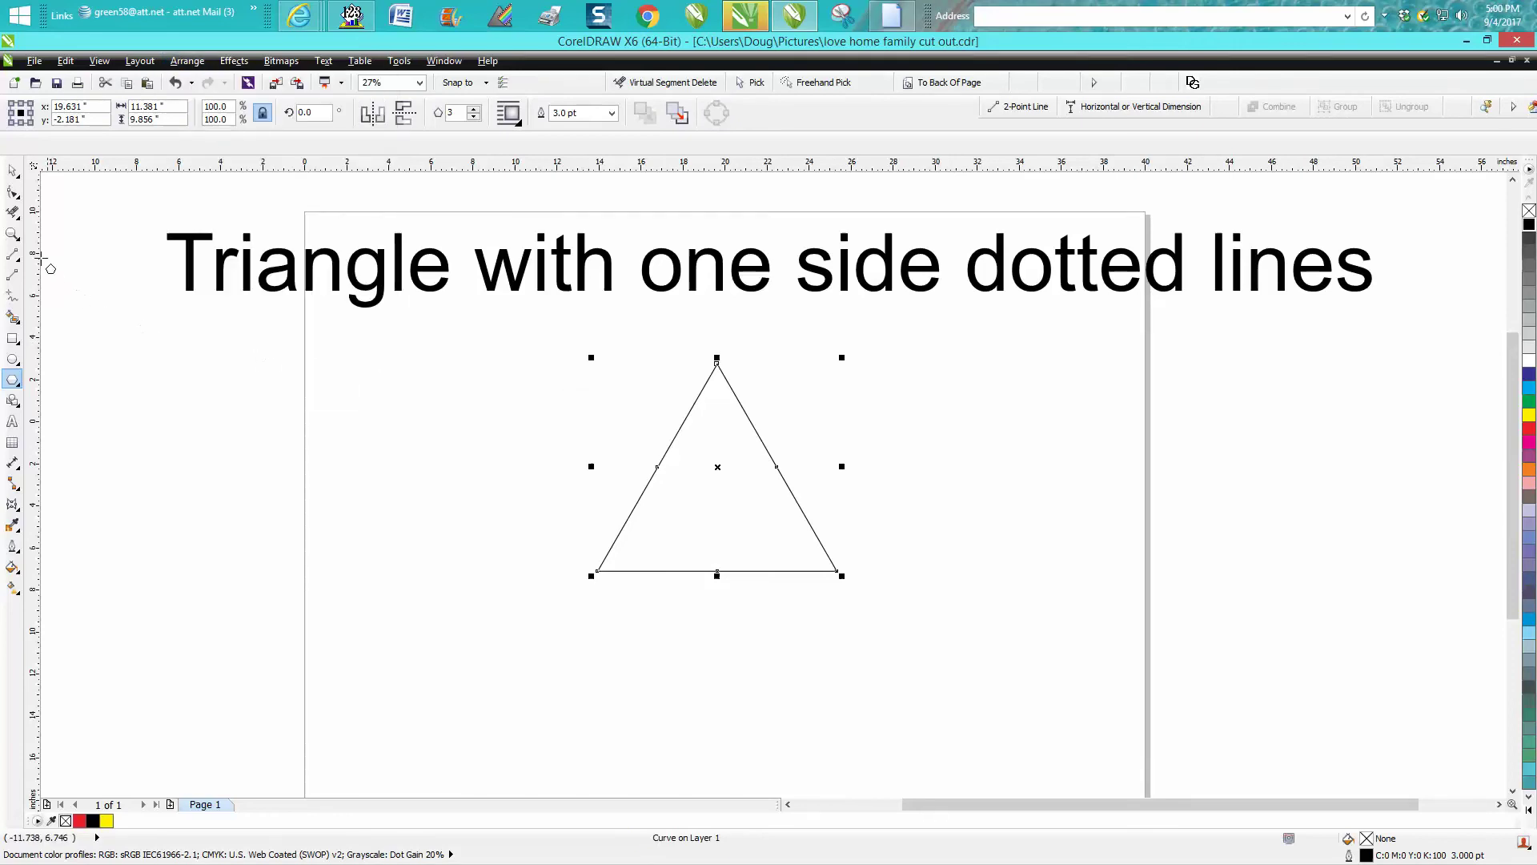
Step: Delete the right-side node and segment, leaving only the left and bottom sides
{"action": "left_click", "coordinate": [17, 192]}
{"action": "left_click", "coordinate": [777, 466]}
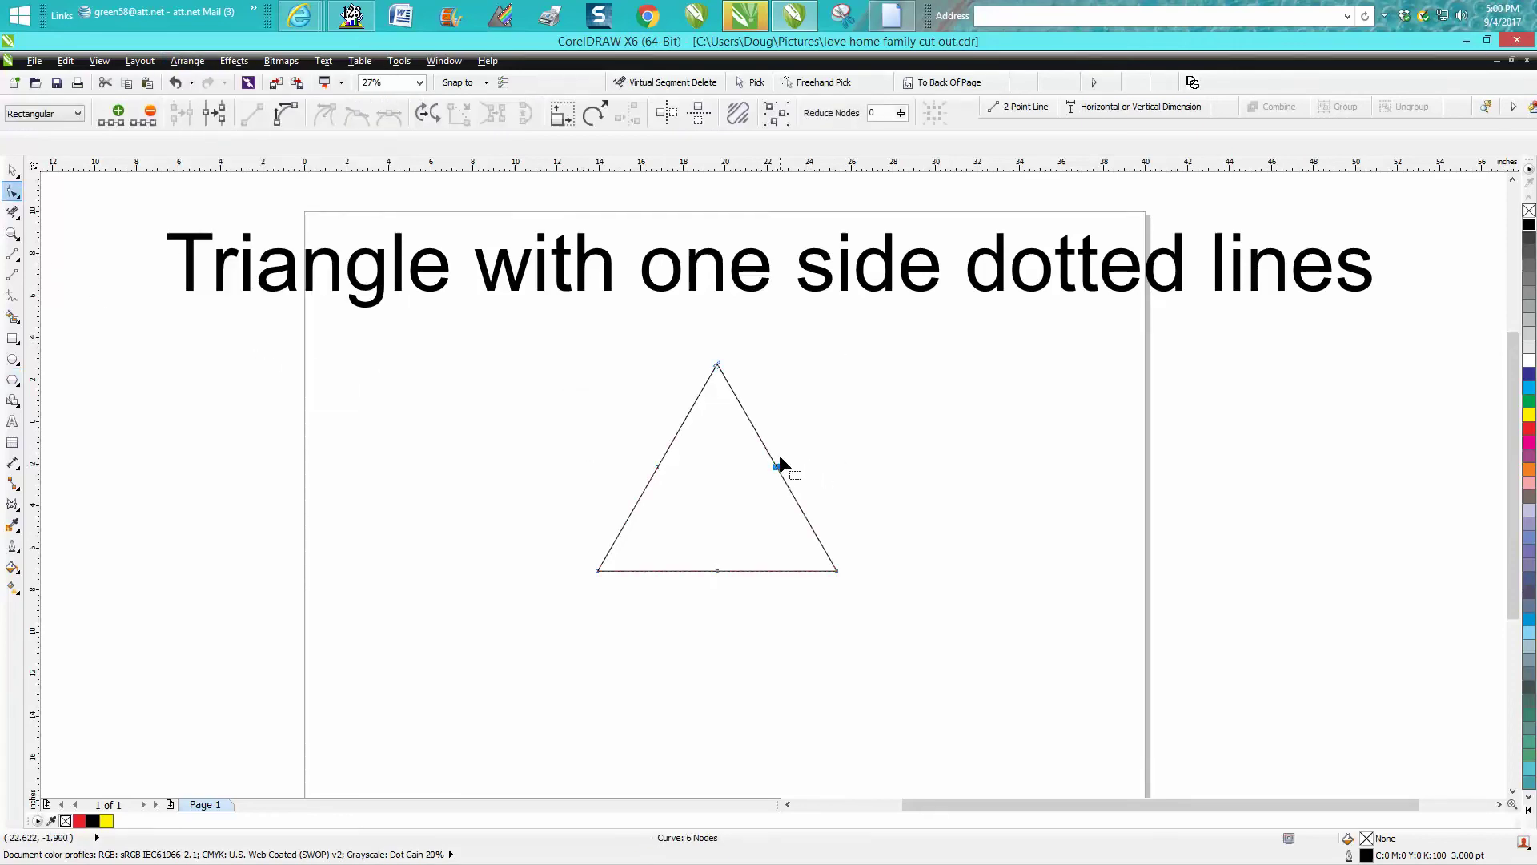
{"action": "key", "text": "Delete"}
{"action": "left_click", "coordinate": [779, 472]}
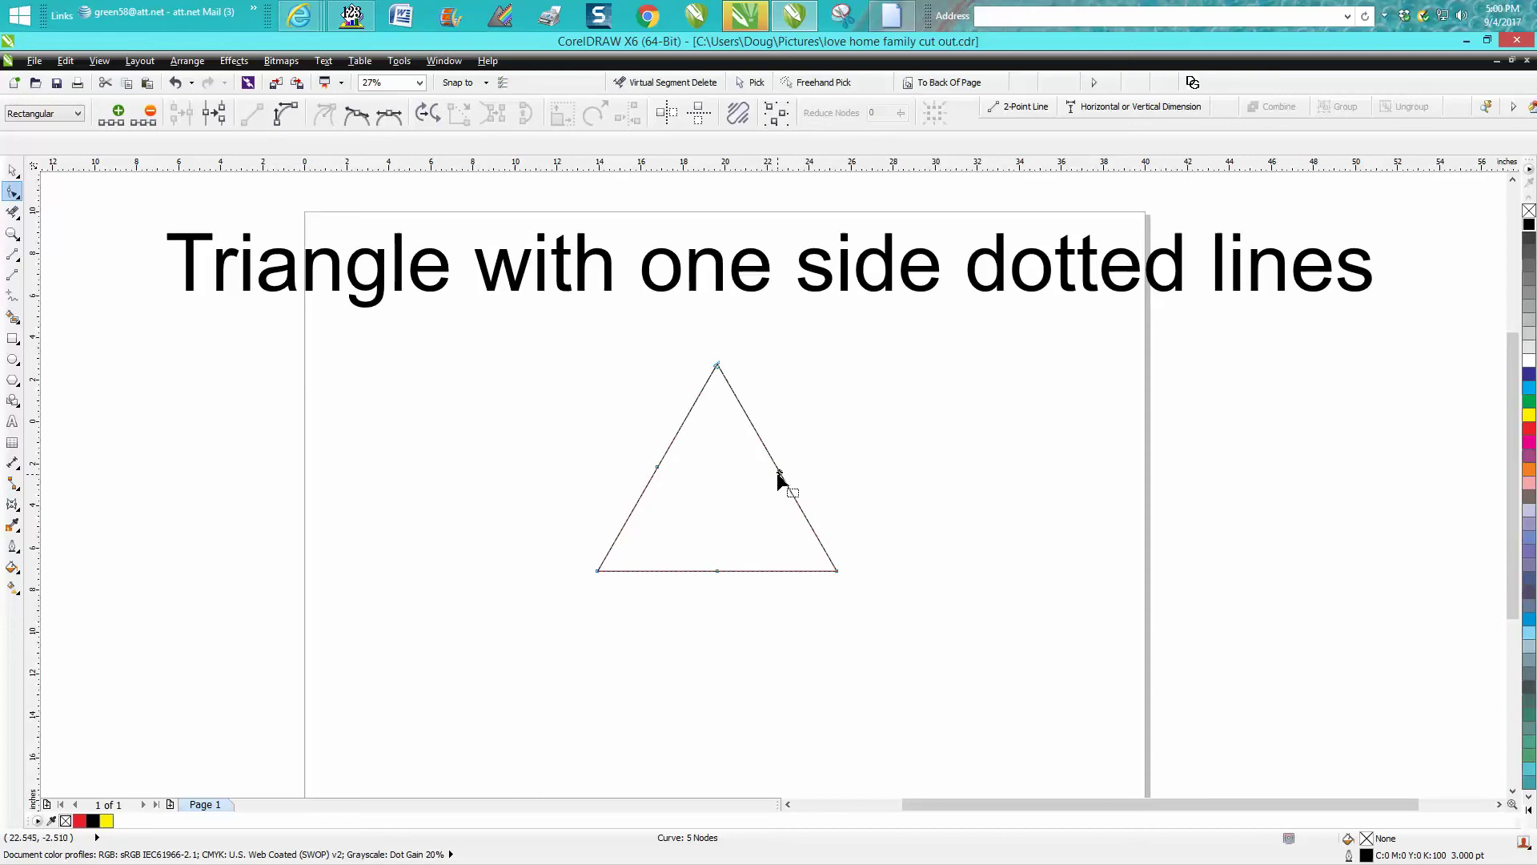
{"action": "key", "text": "Delete"}
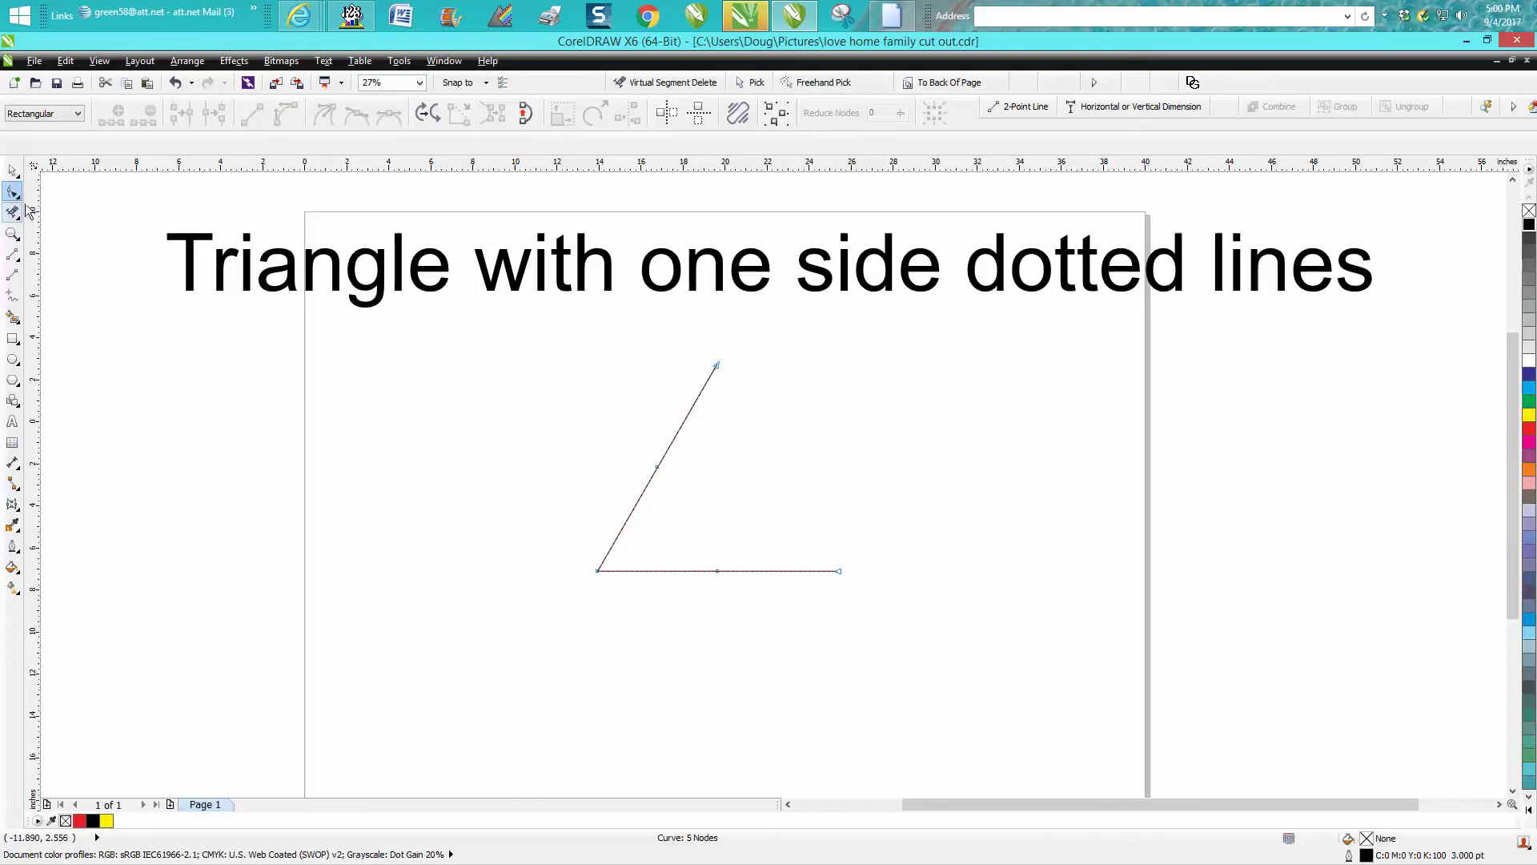
{"action": "left_click", "coordinate": [12, 170]}
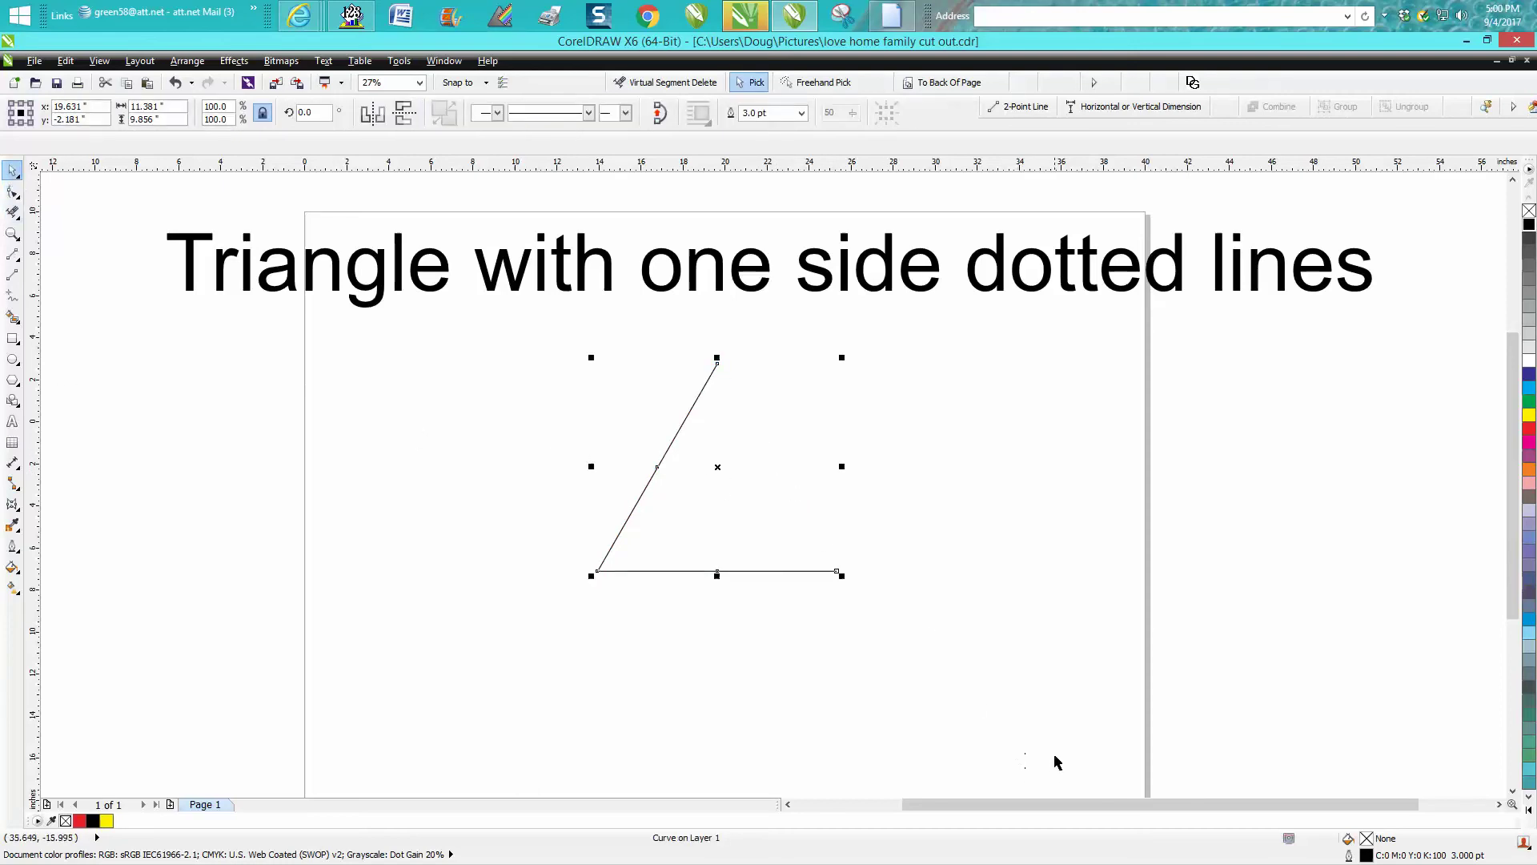
Step: Set the default outline for new graphics to a dashed style at 10 pt width
{"action": "left_click", "coordinate": [915, 693]}
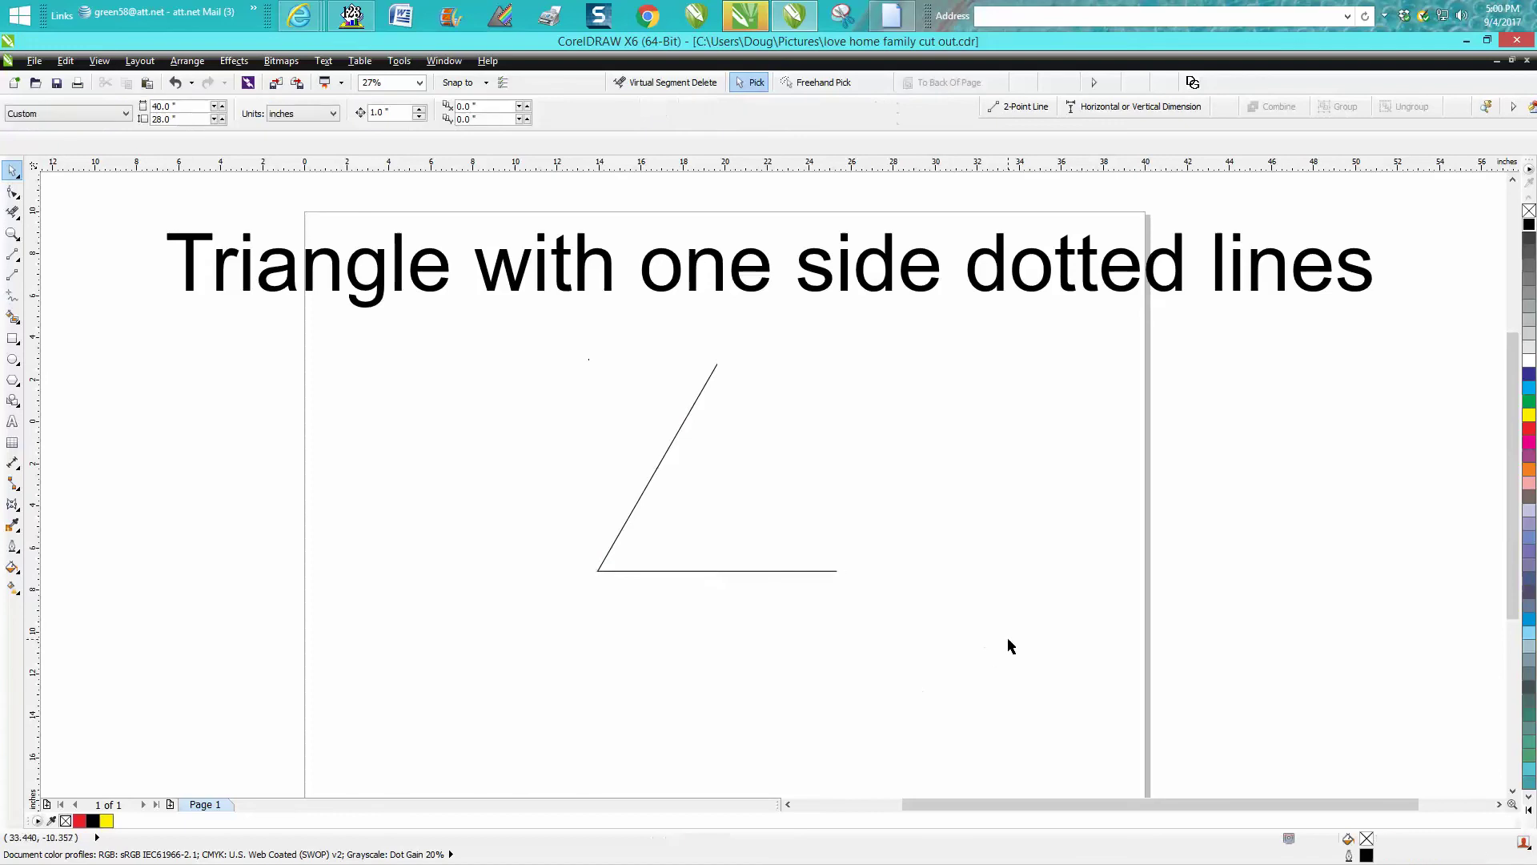
{"action": "double_click", "coordinate": [1370, 855]}
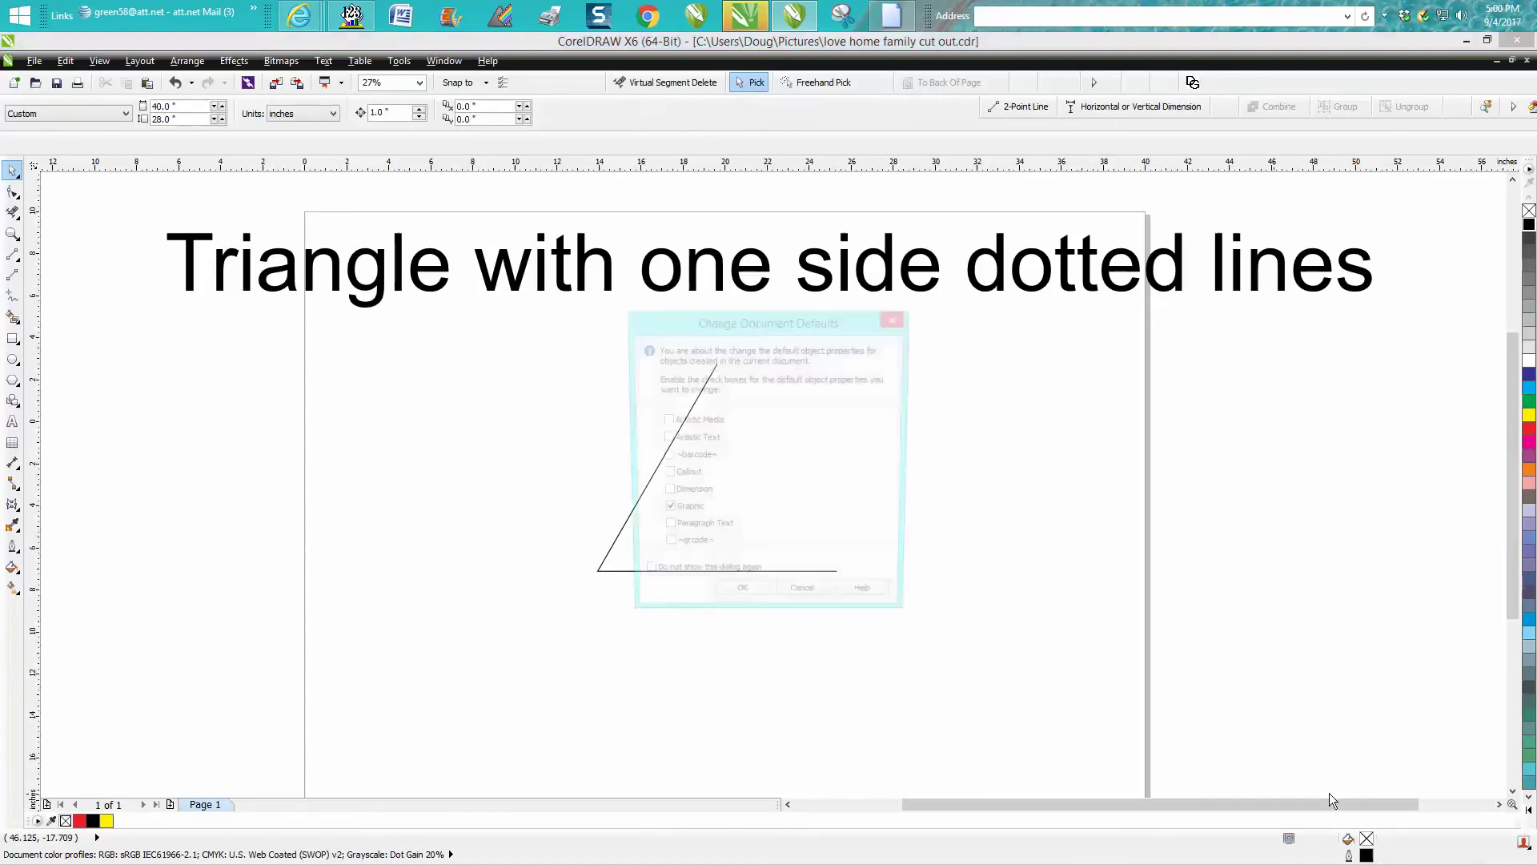
{"action": "left_click", "coordinate": [744, 601]}
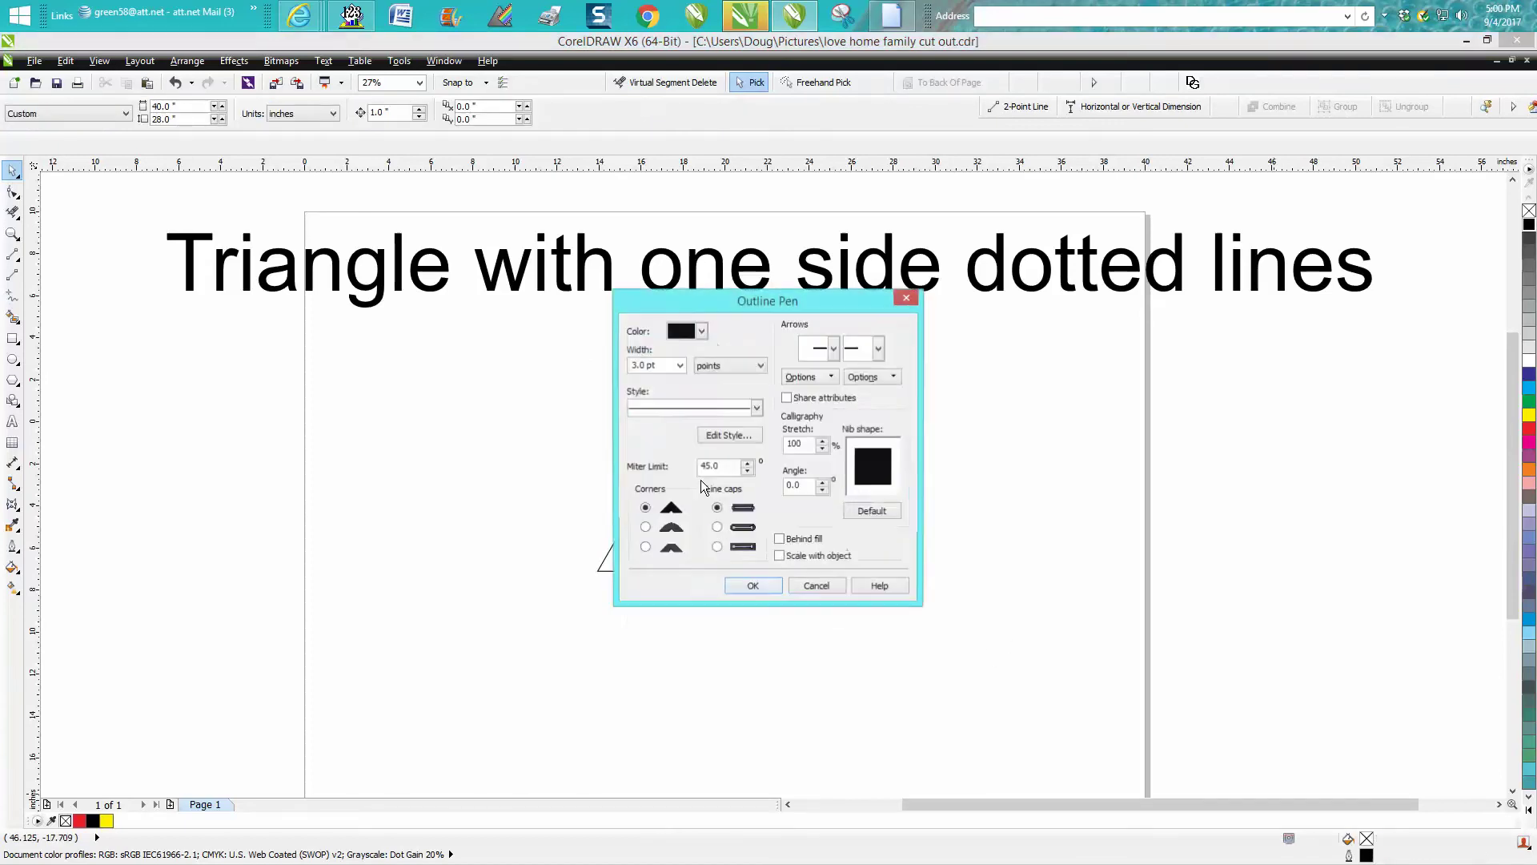
{"action": "left_click", "coordinate": [730, 411]}
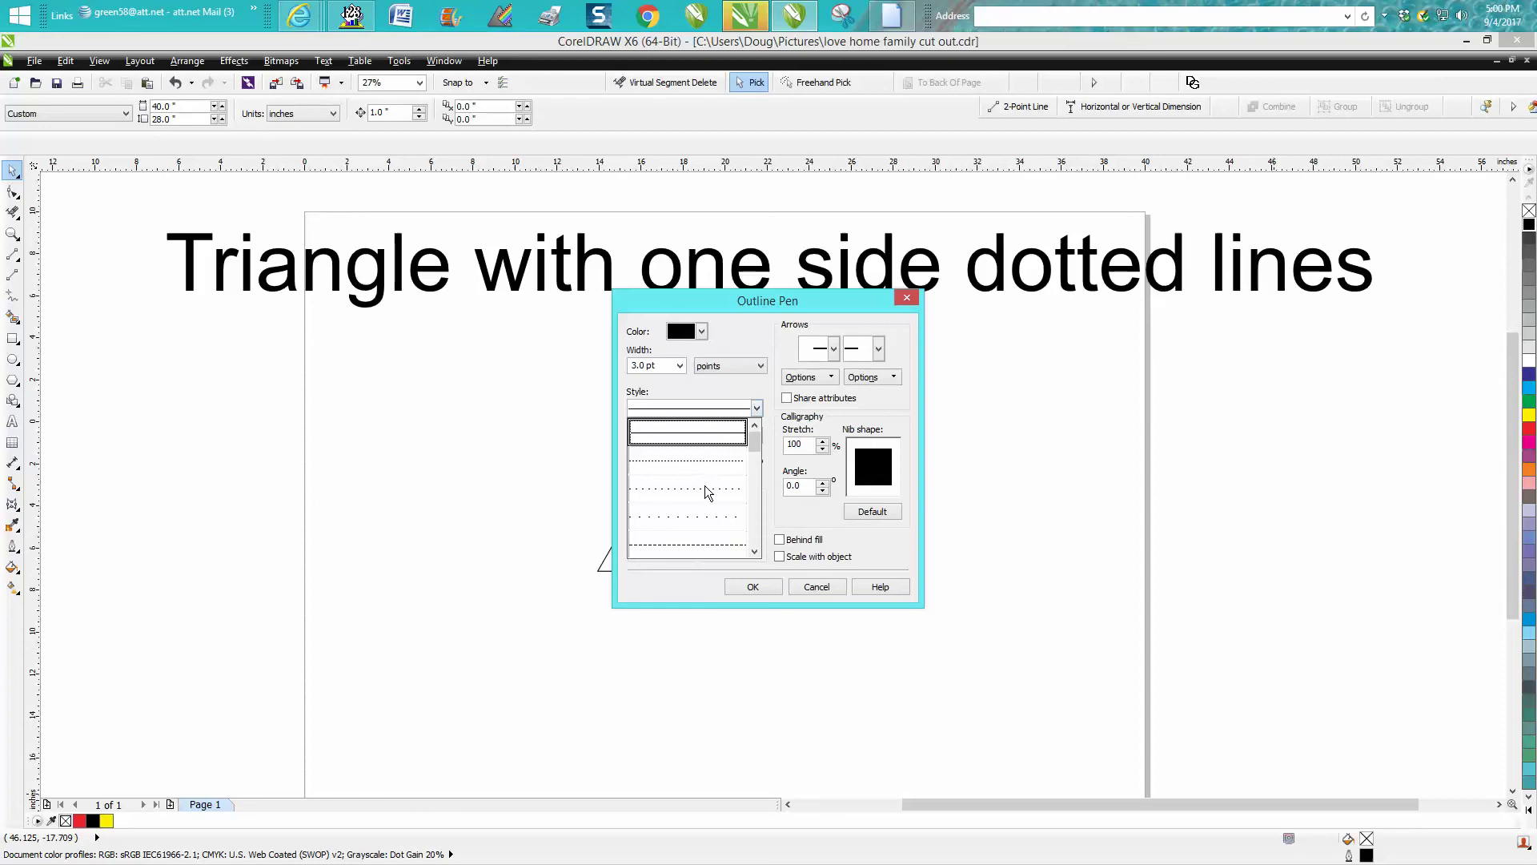
{"action": "left_click", "coordinate": [711, 541]}
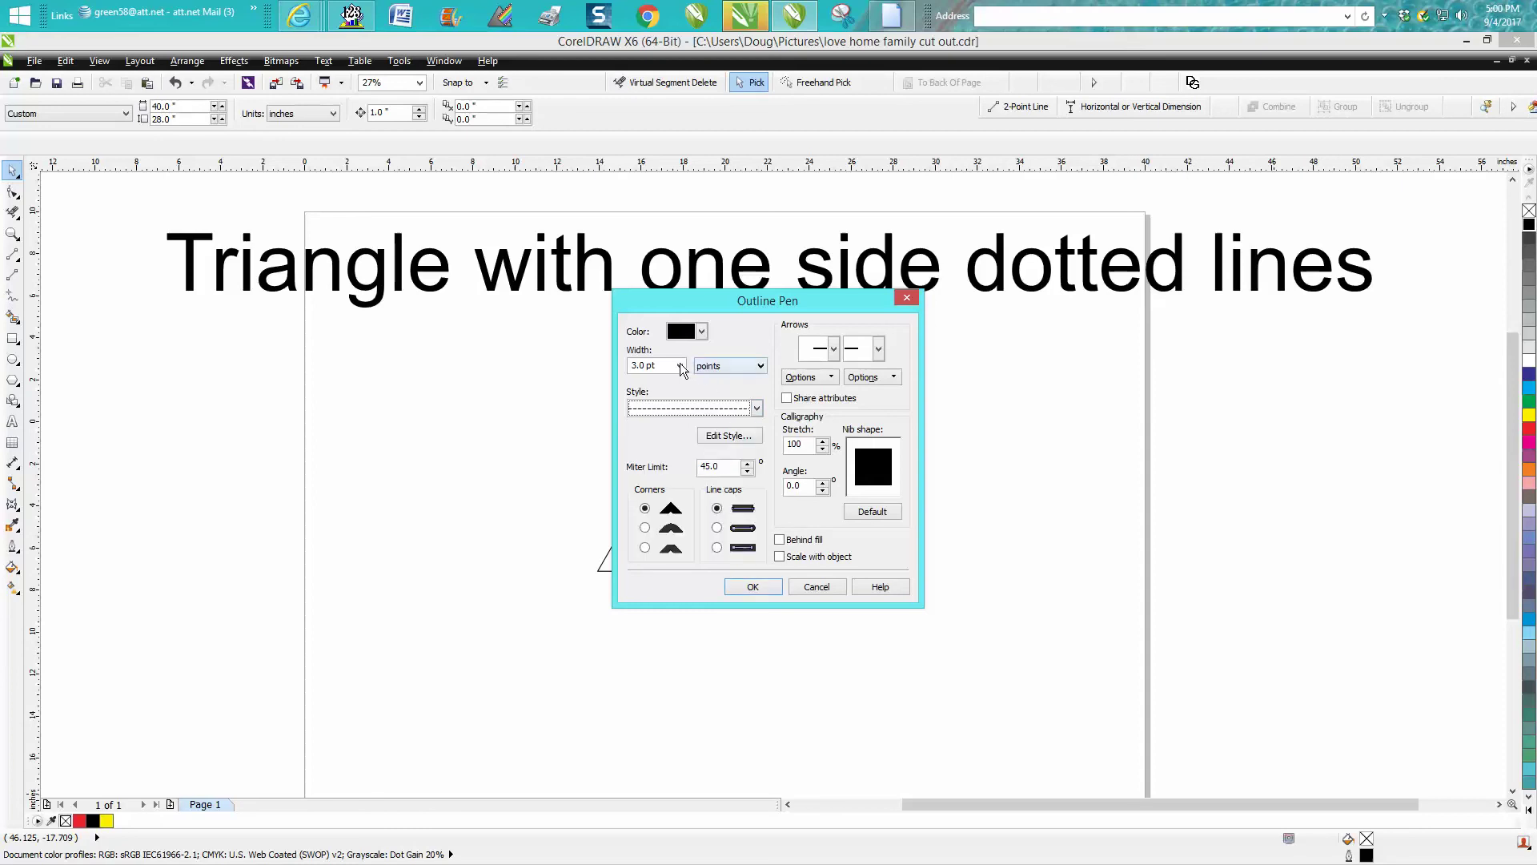
{"action": "left_click", "coordinate": [681, 366]}
{"action": "left_click", "coordinate": [673, 459]}
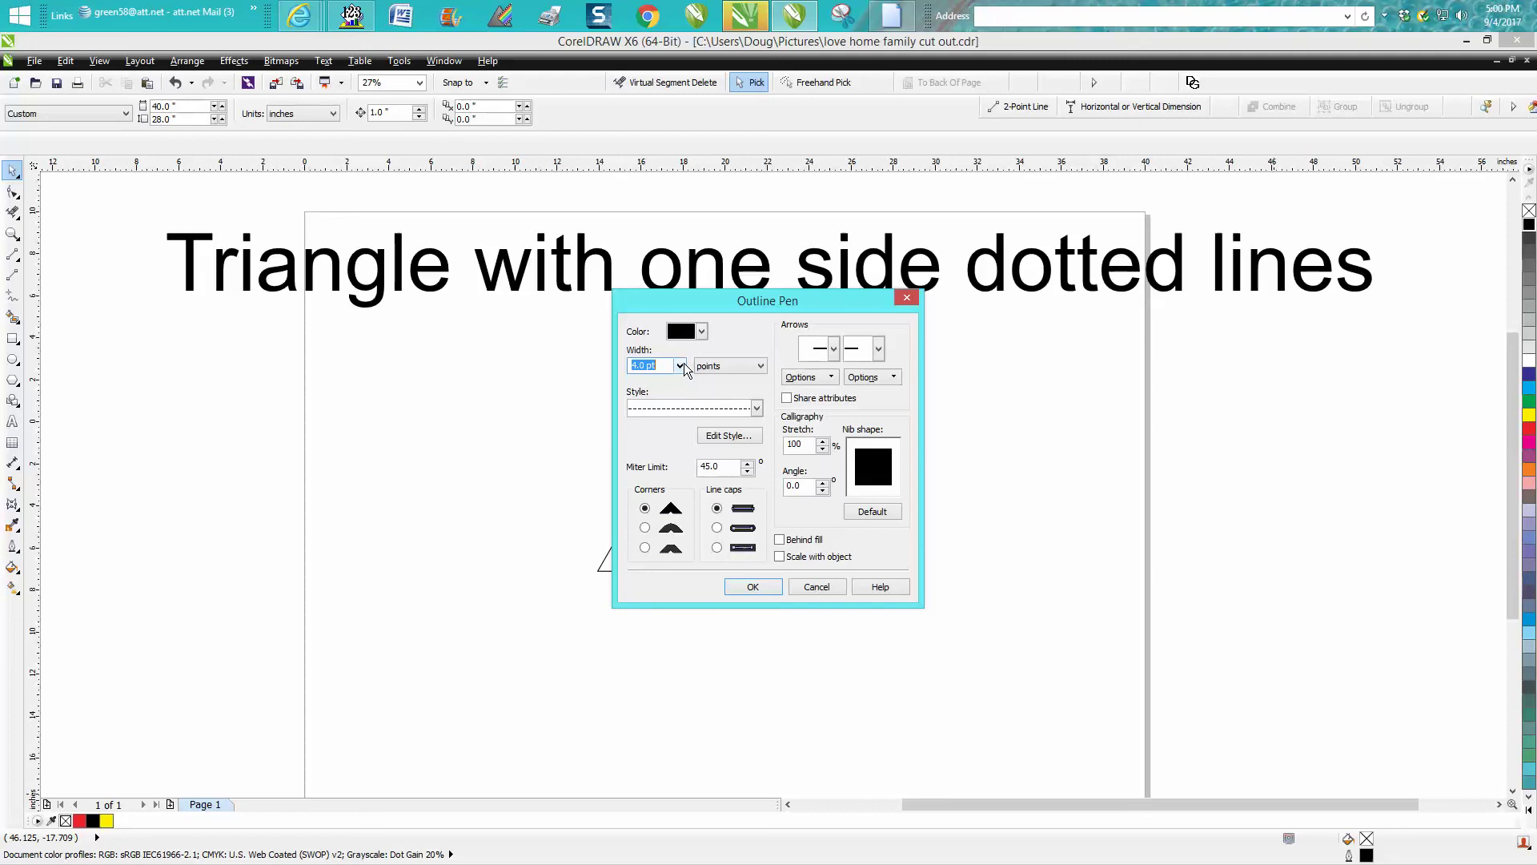
{"action": "left_click", "coordinate": [680, 367]}
{"action": "left_click", "coordinate": [648, 495]}
{"action": "left_click", "coordinate": [752, 588]}
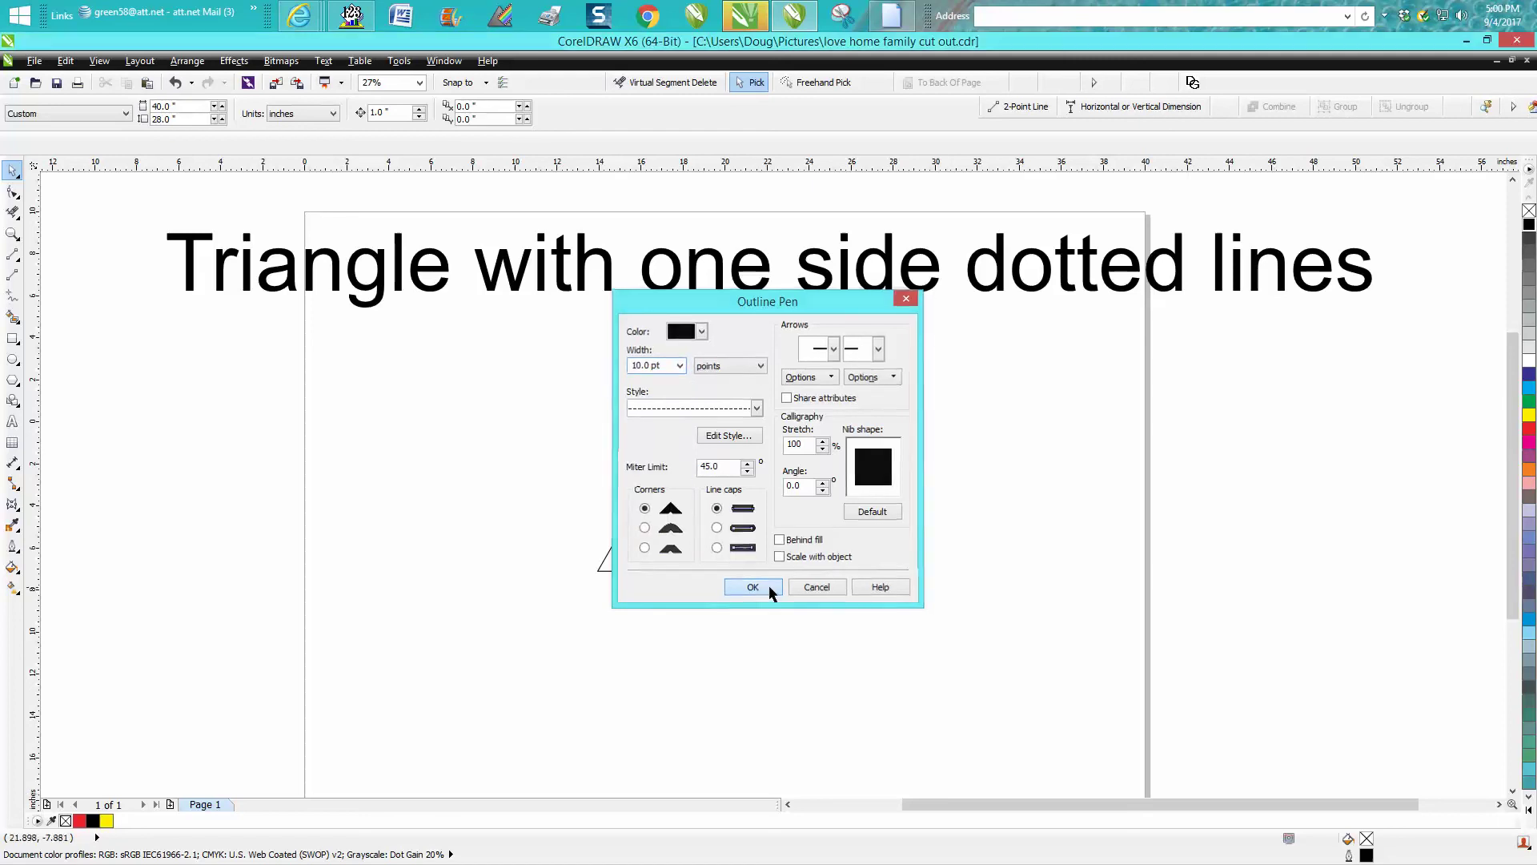
{"action": "left_click", "coordinate": [13, 254]}
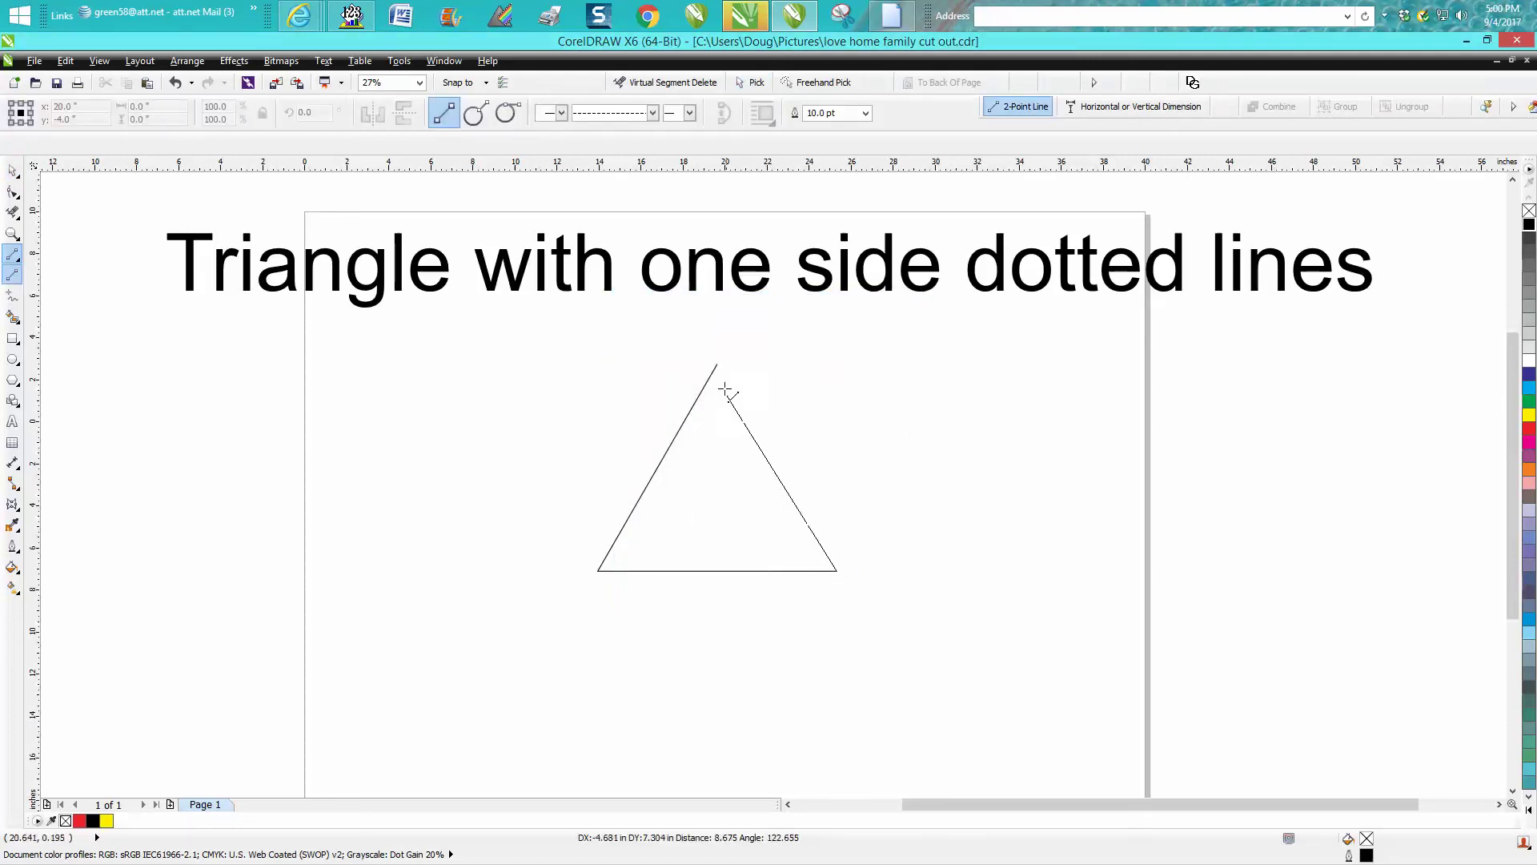
Step: Draw a dashed line from the bottom-right corner to the top vertex, then select both pieces
{"action": "left_click_drag", "start_coordinate": [838, 572], "coordinate": [717, 364]}
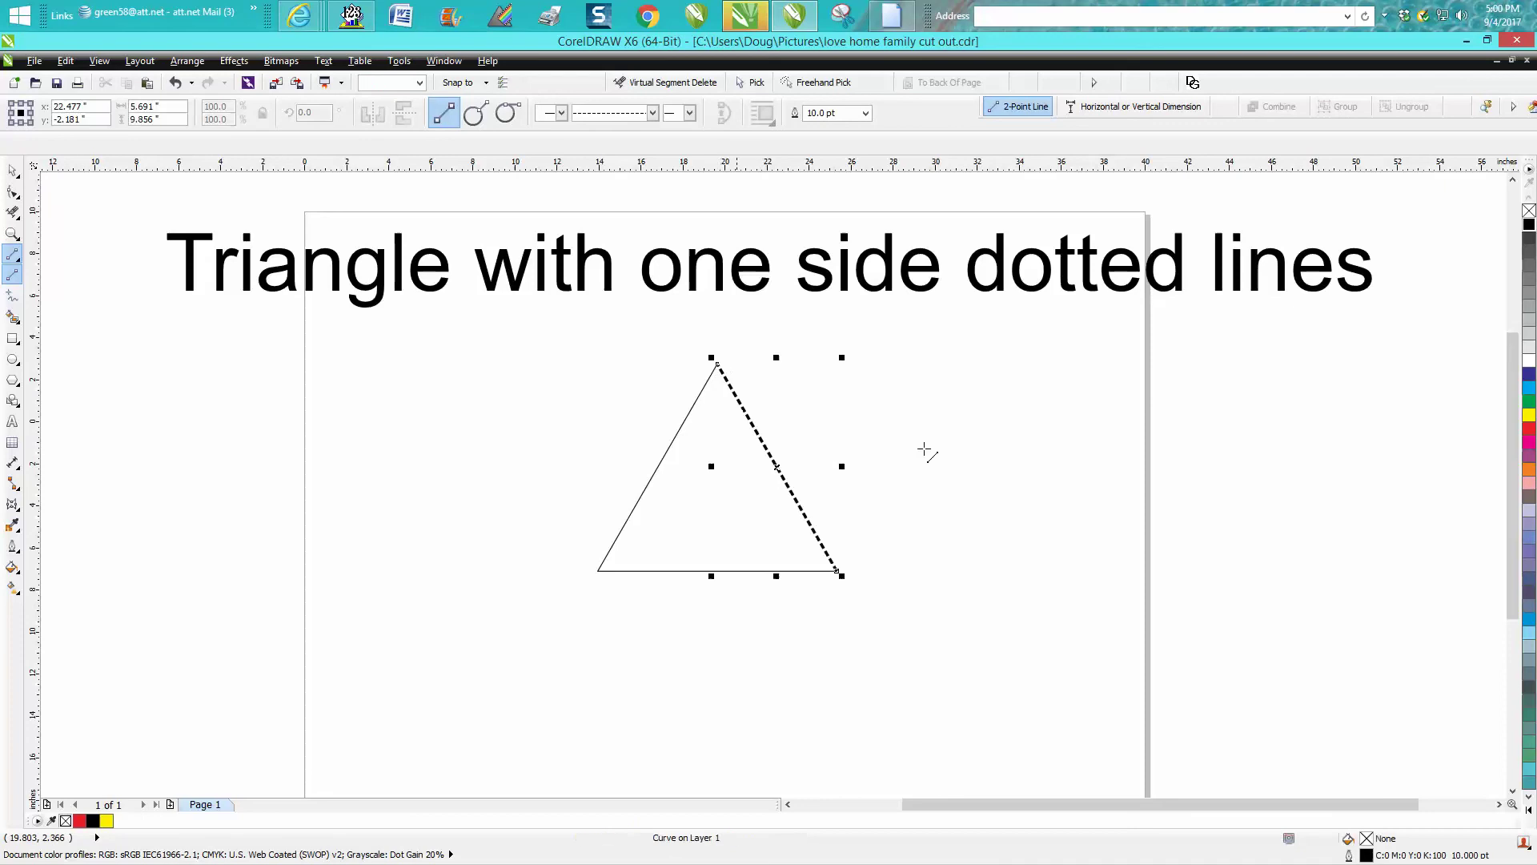
{"action": "left_click", "coordinate": [13, 168]}
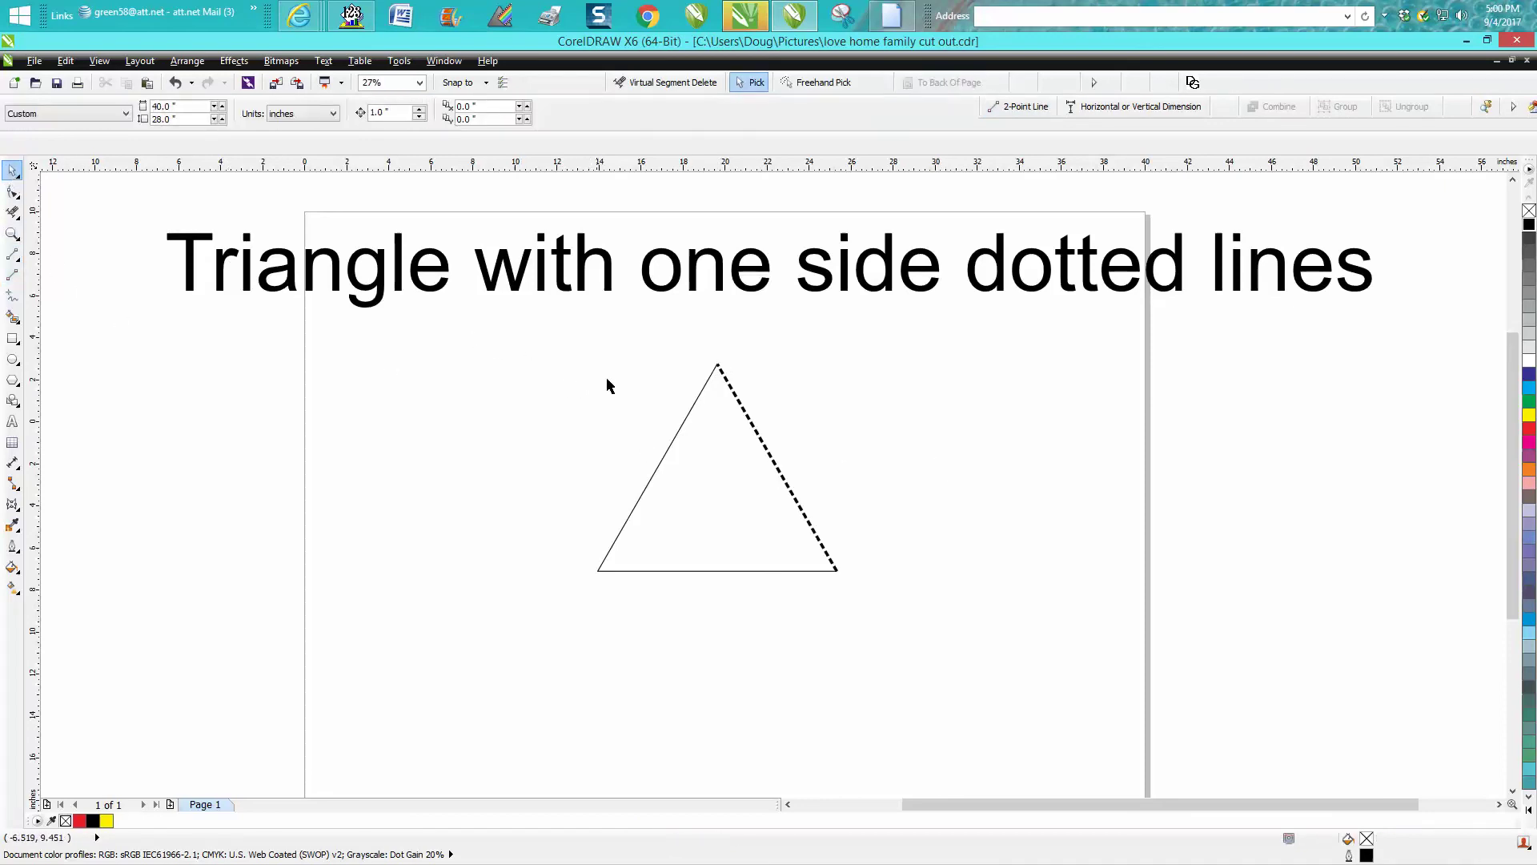
{"action": "left_click_drag", "start_coordinate": [554, 345], "coordinate": [936, 649]}
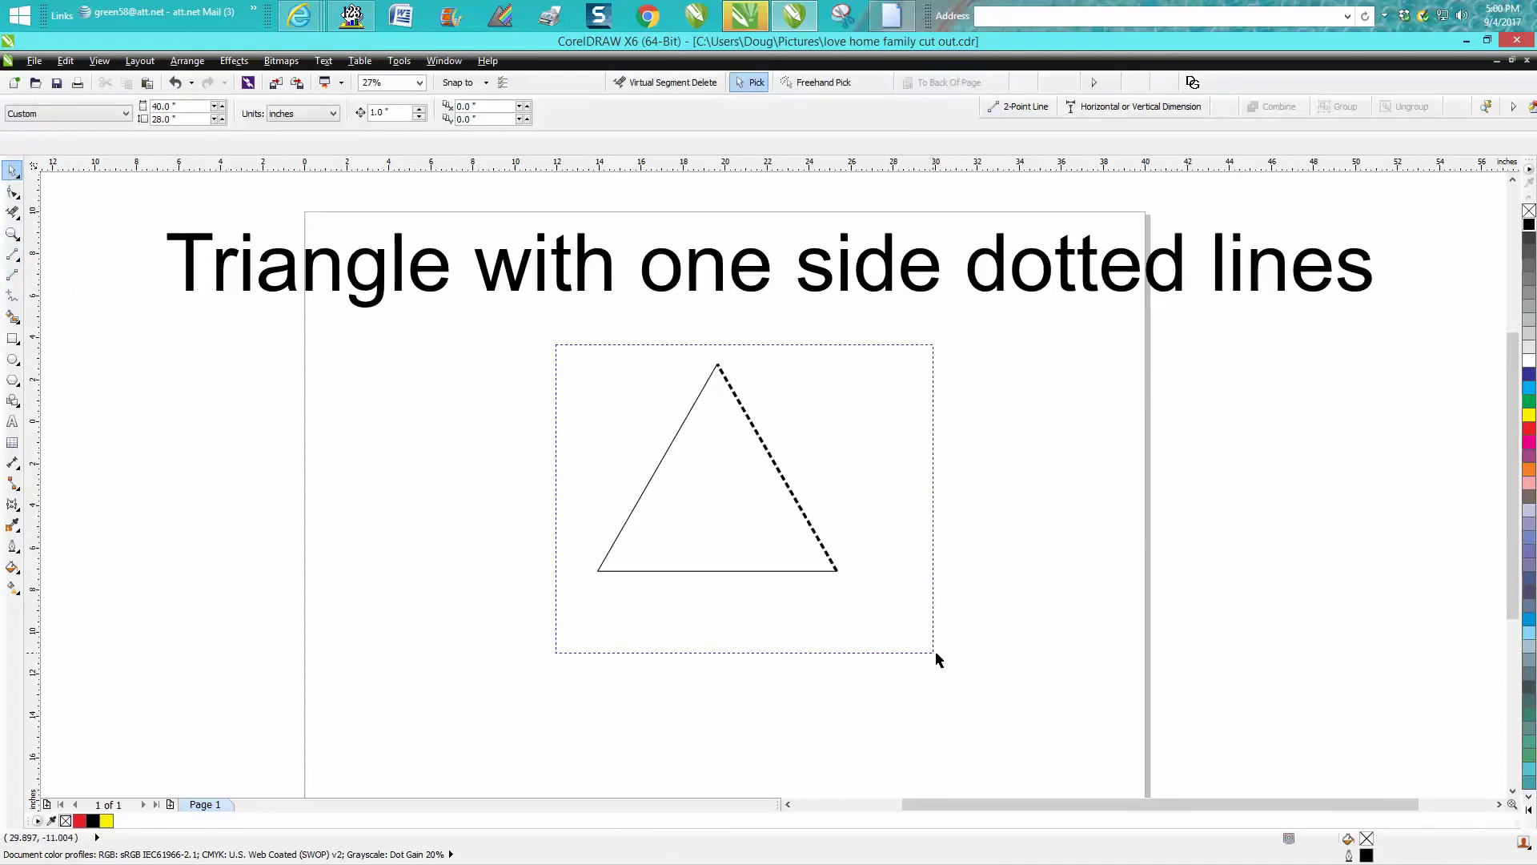
Step: Zoom in on the triangle and select only the dashed right side
{"action": "left_click", "coordinate": [14, 232]}
{"action": "left_click_drag", "start_coordinate": [576, 333], "coordinate": [925, 575]}
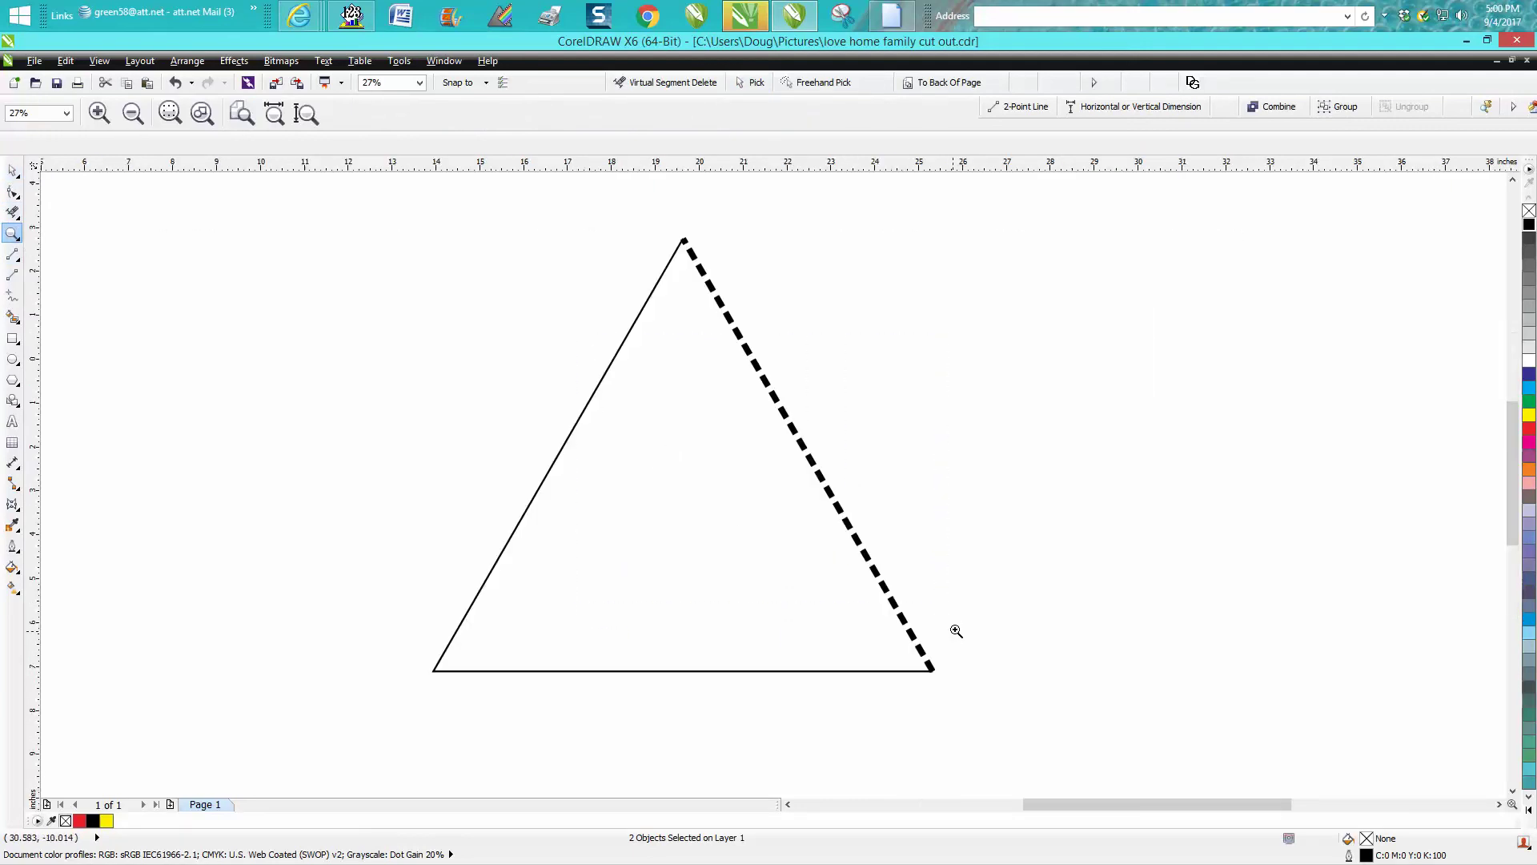
{"action": "left_click", "coordinate": [12, 171]}
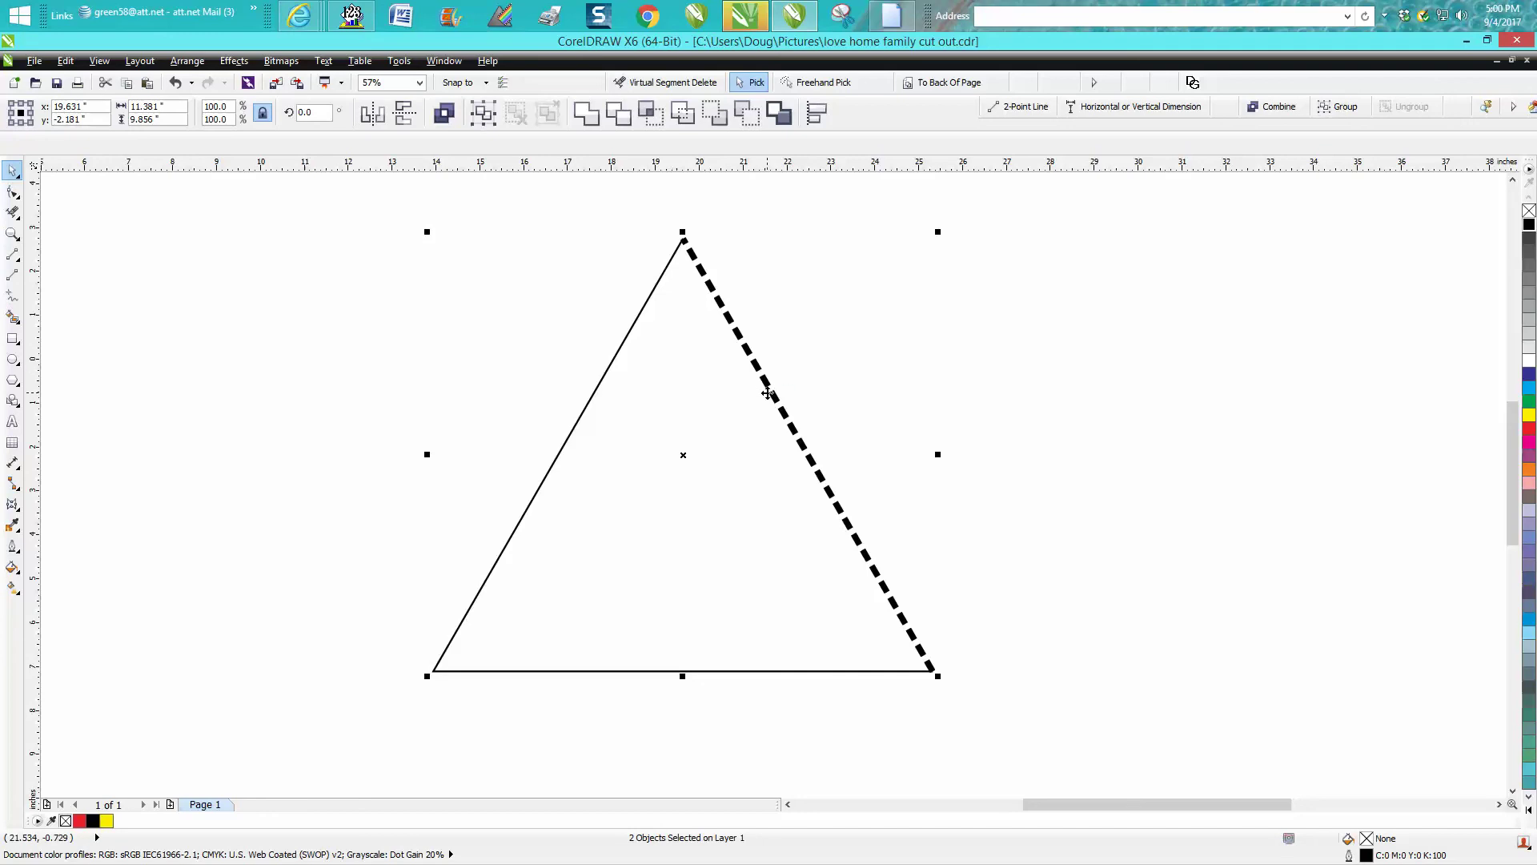
{"action": "left_click", "coordinate": [838, 401]}
{"action": "left_click", "coordinate": [792, 430]}
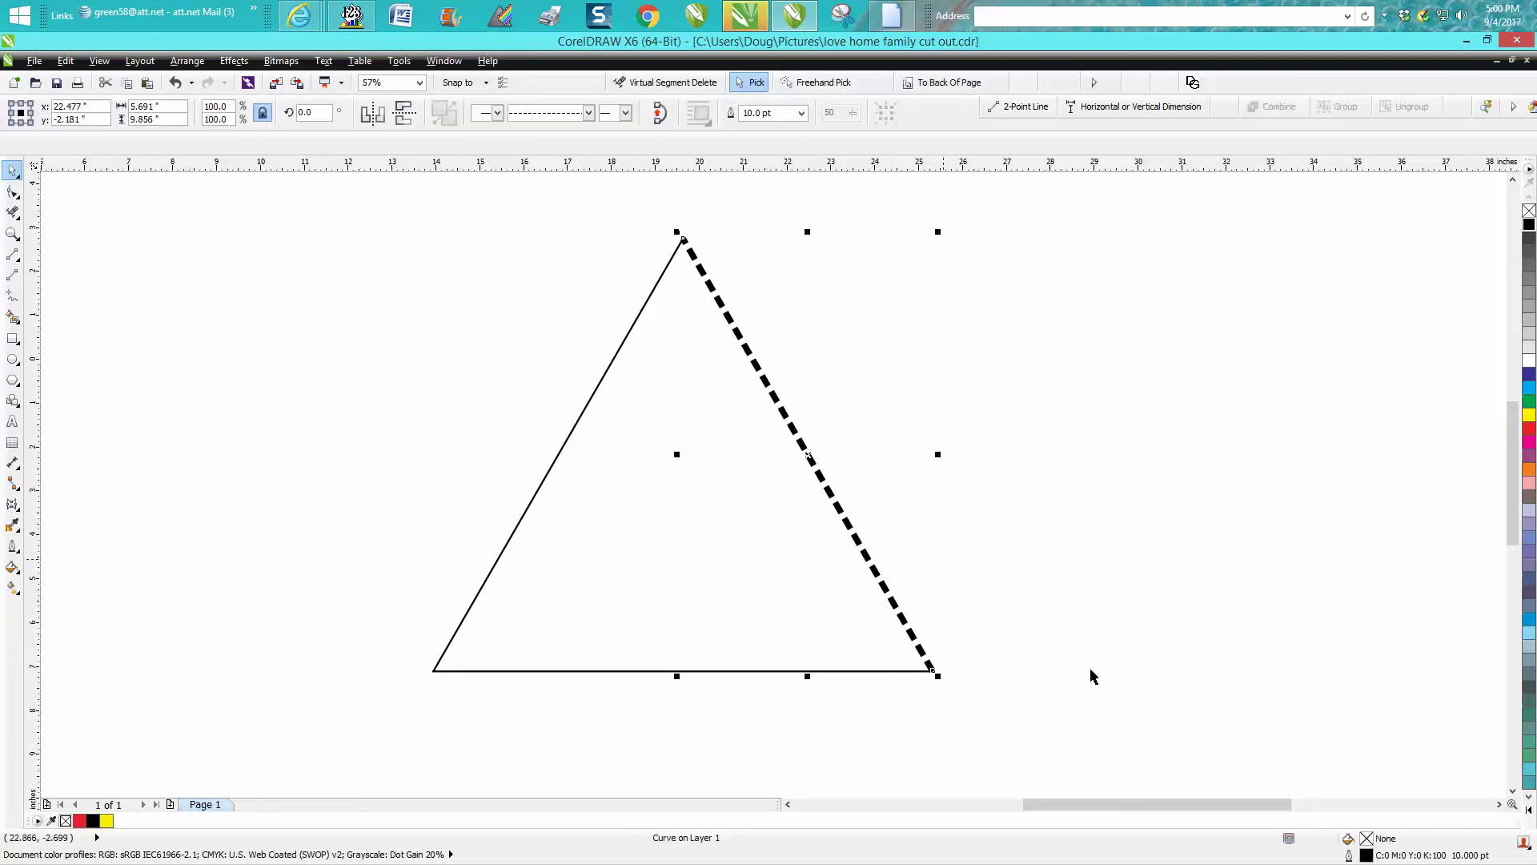
Step: Set the dashed side's outline width to 36.0 pt in the Outline Pen dialog
{"action": "double_click", "coordinate": [1369, 854]}
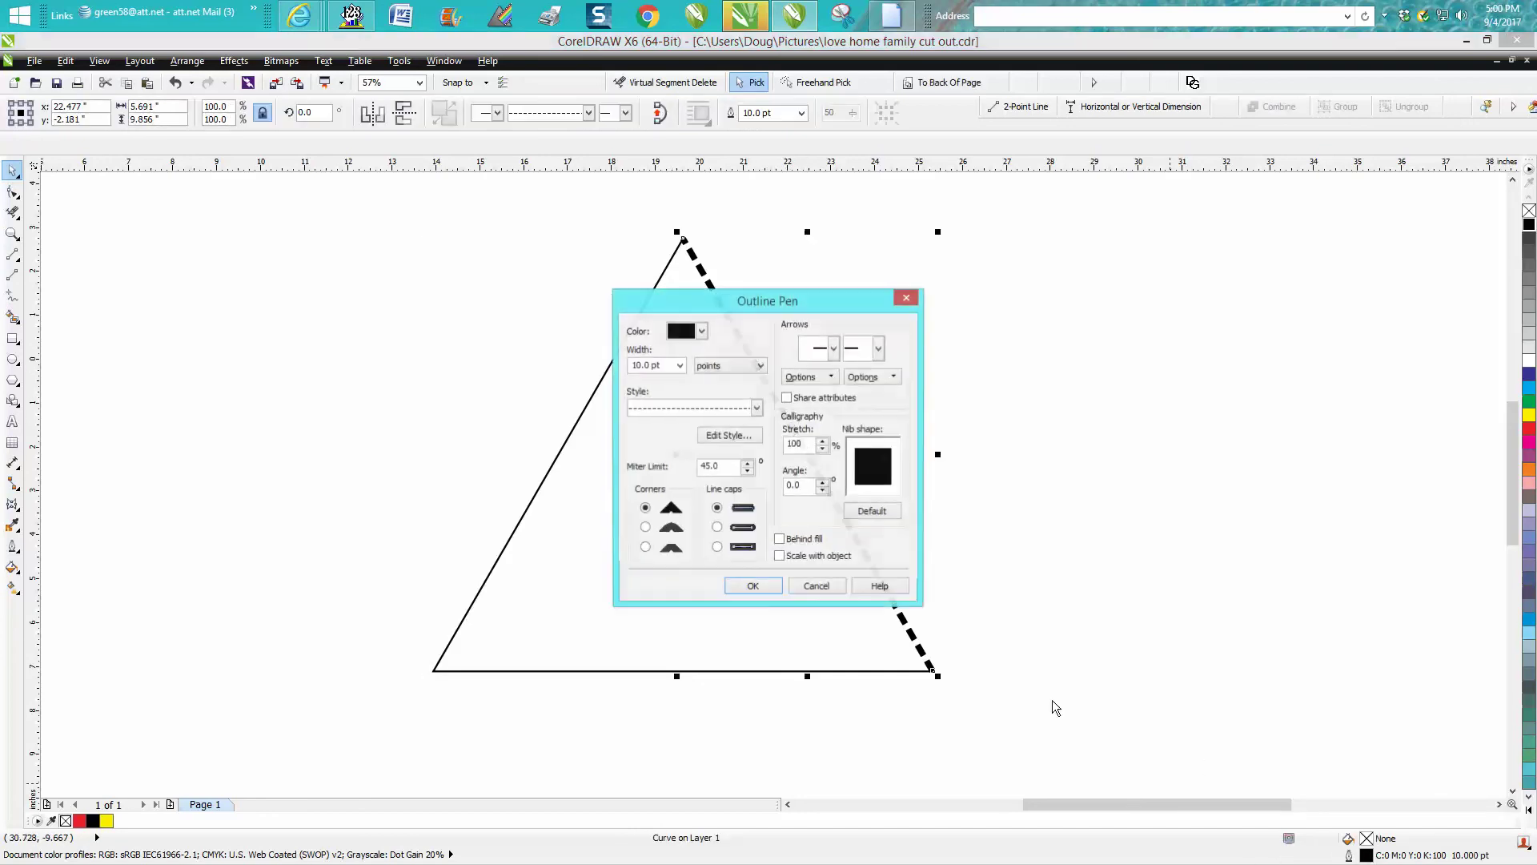
{"action": "left_click", "coordinate": [678, 366]}
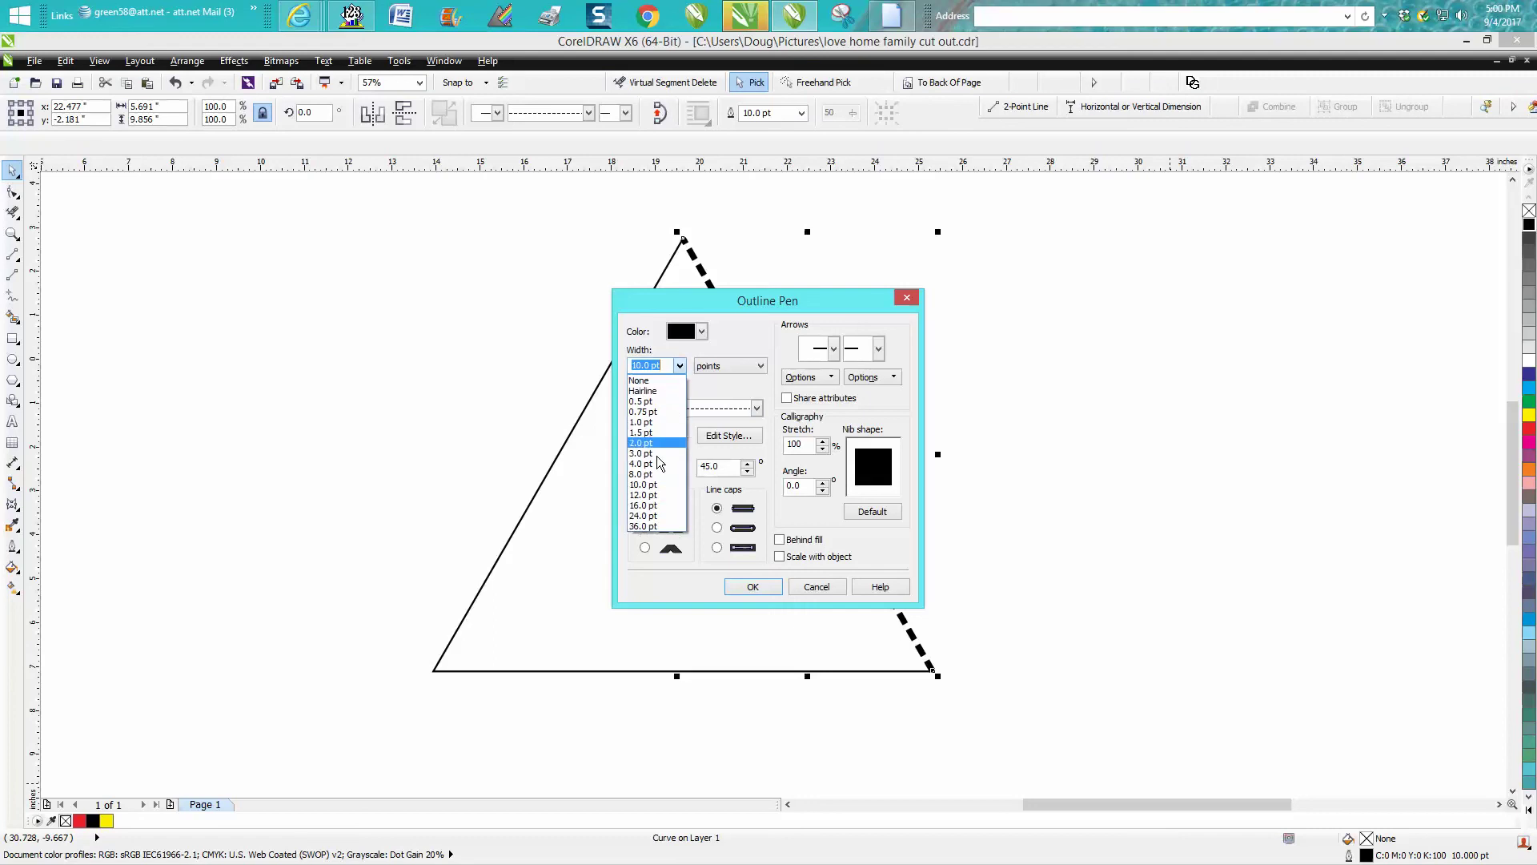
{"action": "left_click", "coordinate": [646, 526]}
{"action": "left_click", "coordinate": [753, 586]}
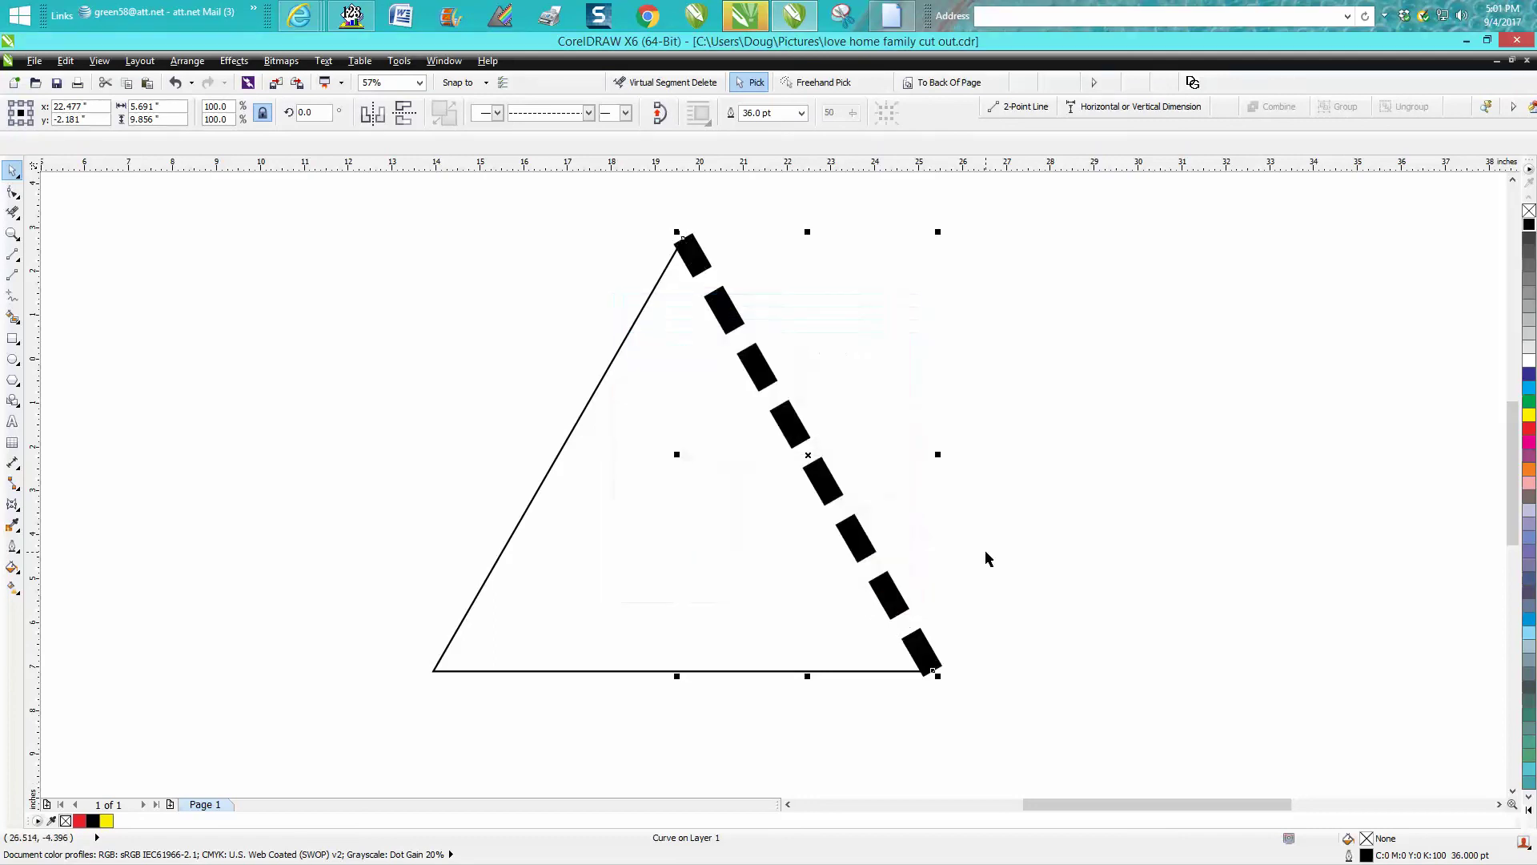